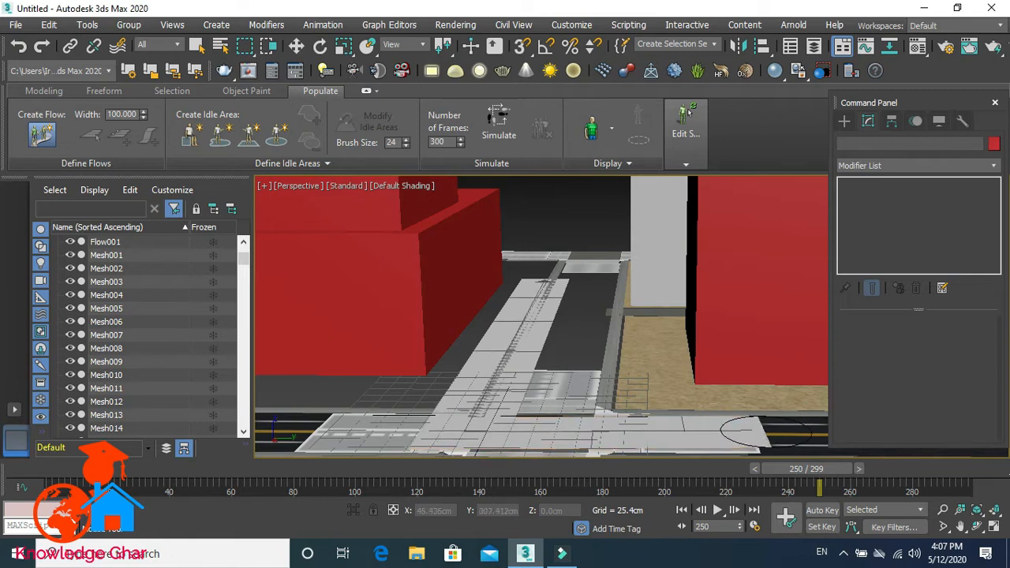
- Extend the pedestrian flow along the cross street and around the corner beside the red building, then finish it
click(761, 430)
alt+middle_drag(762, 430, 484, 383)
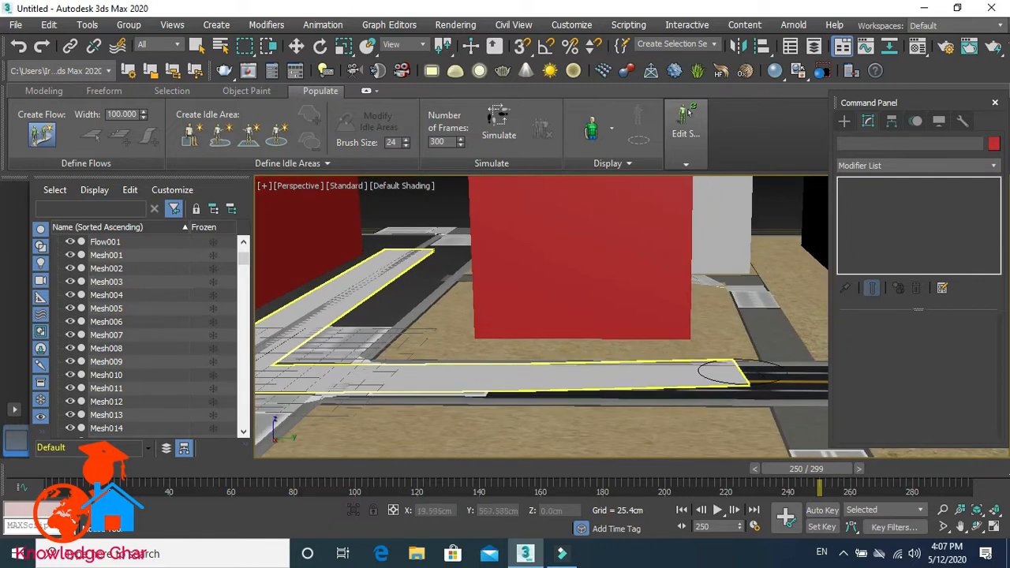
click(778, 371)
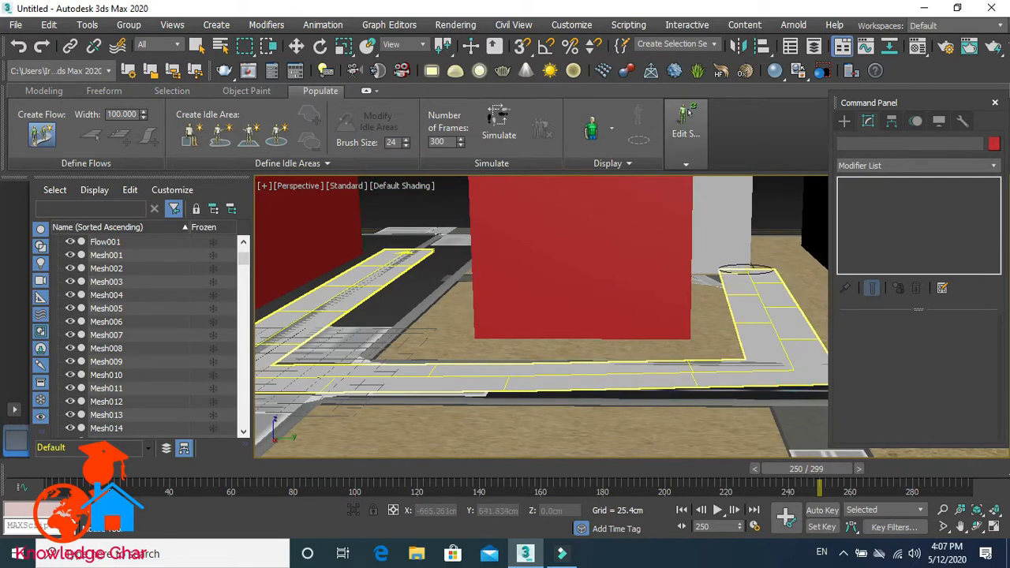
click(742, 280)
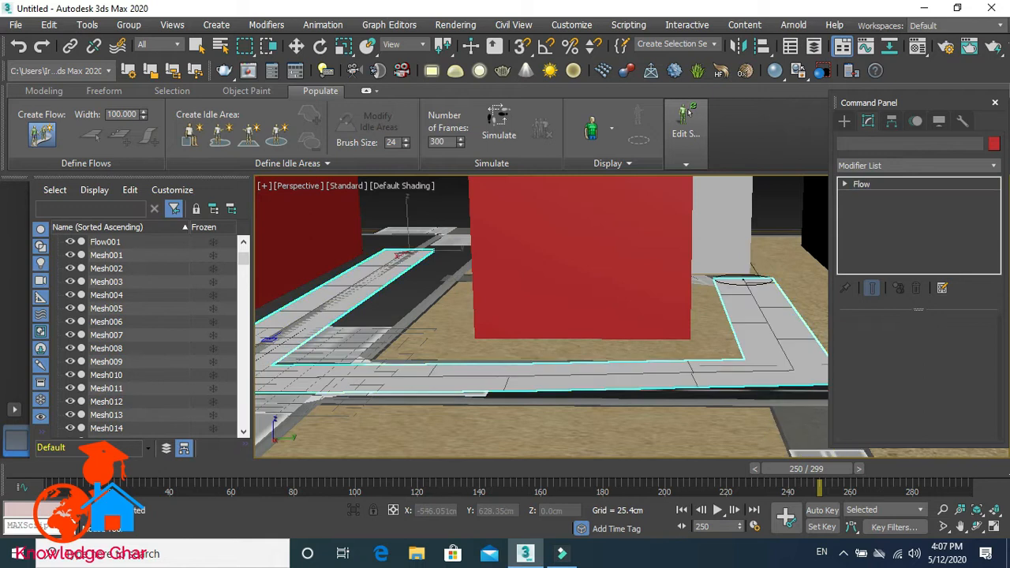
- Draw a second pedestrian flow from the street between the buildings, across the intersection, along the large red block's front and around its far corner
alt+middle_drag(389, 336, 642, 300)
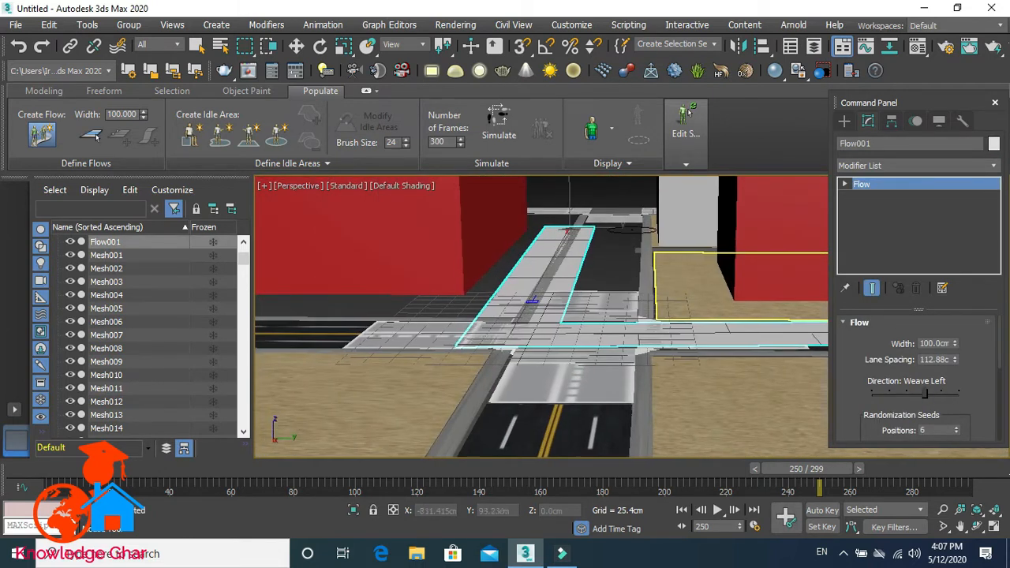
click(631, 229)
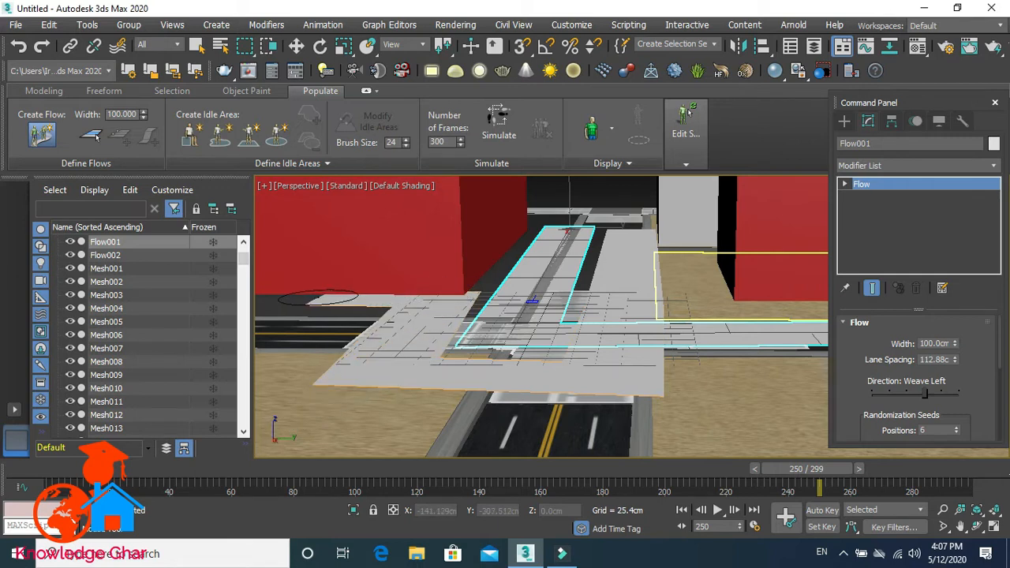
middle_drag(301, 297, 474, 326)
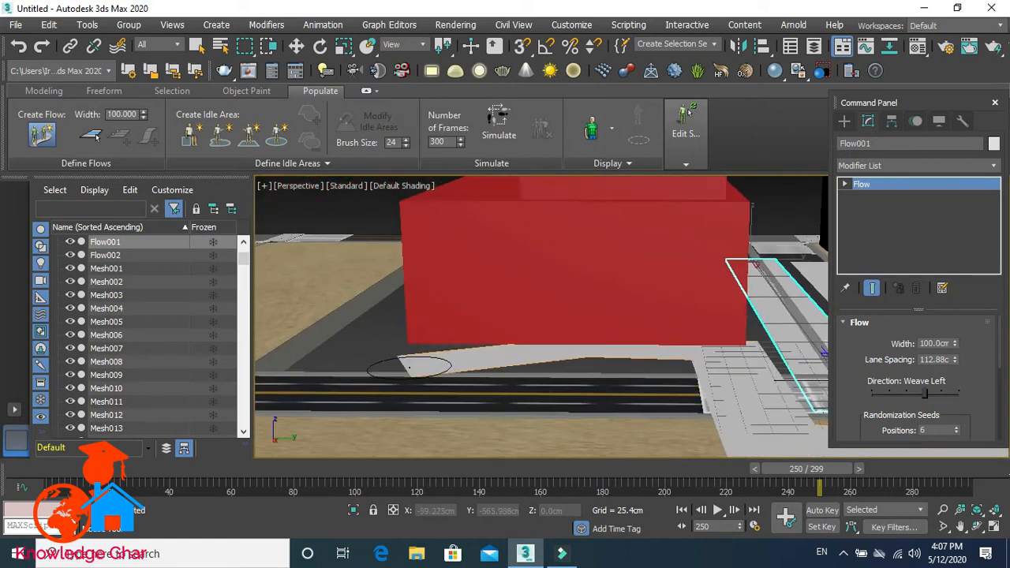
click(379, 360)
click(315, 343)
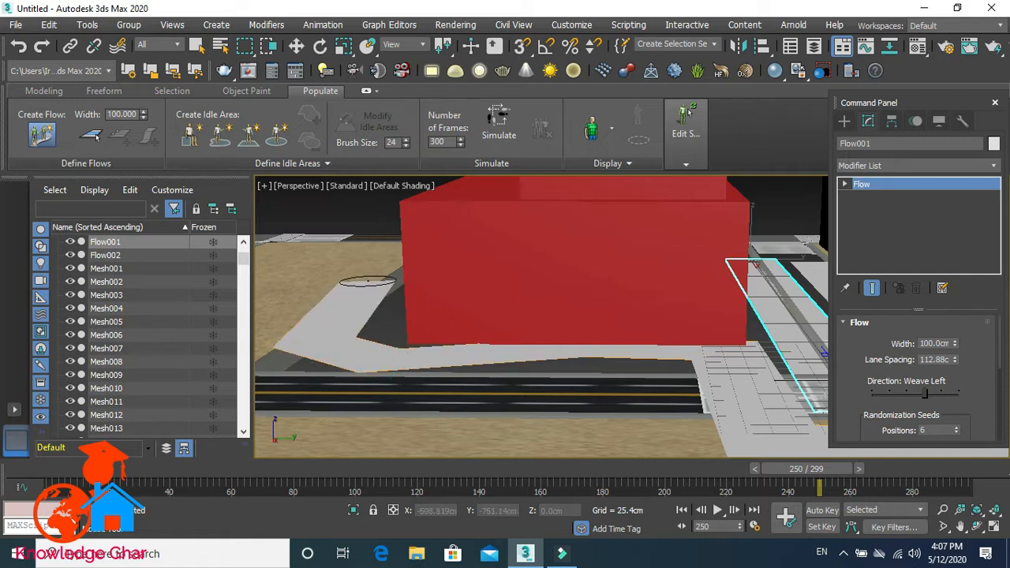
click(381, 268)
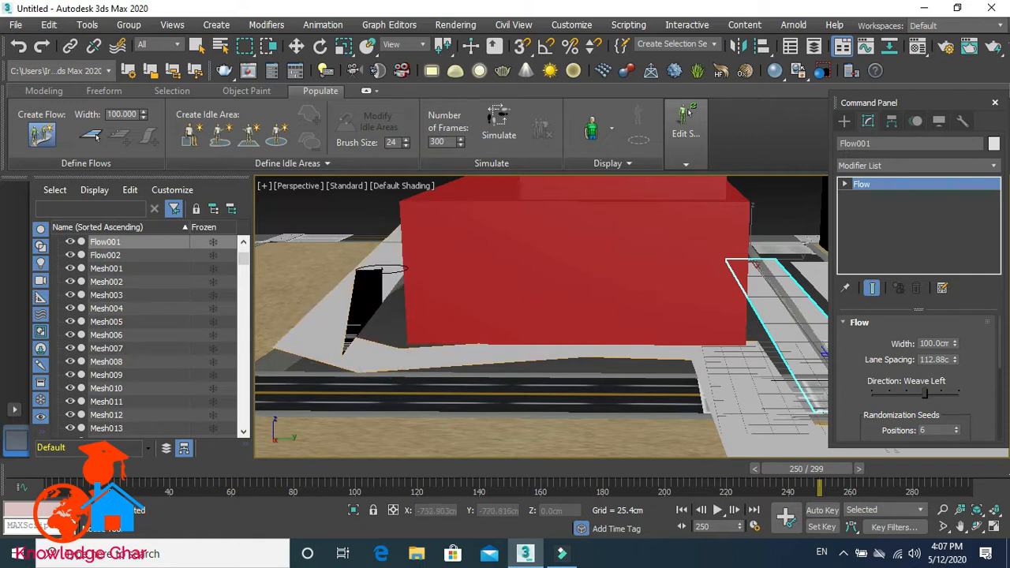
right_click(381, 270)
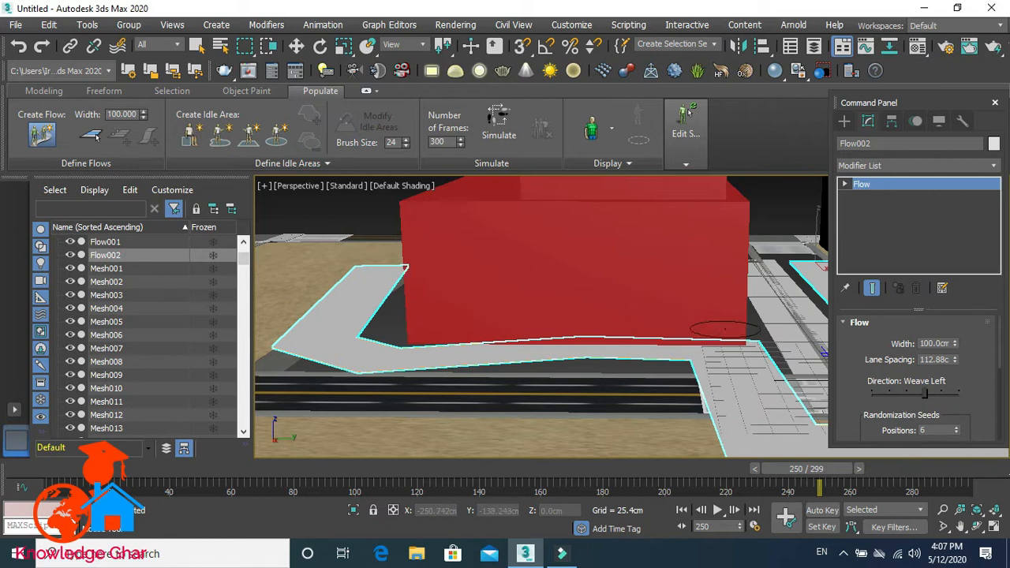
middle_drag(736, 325, 576, 278)
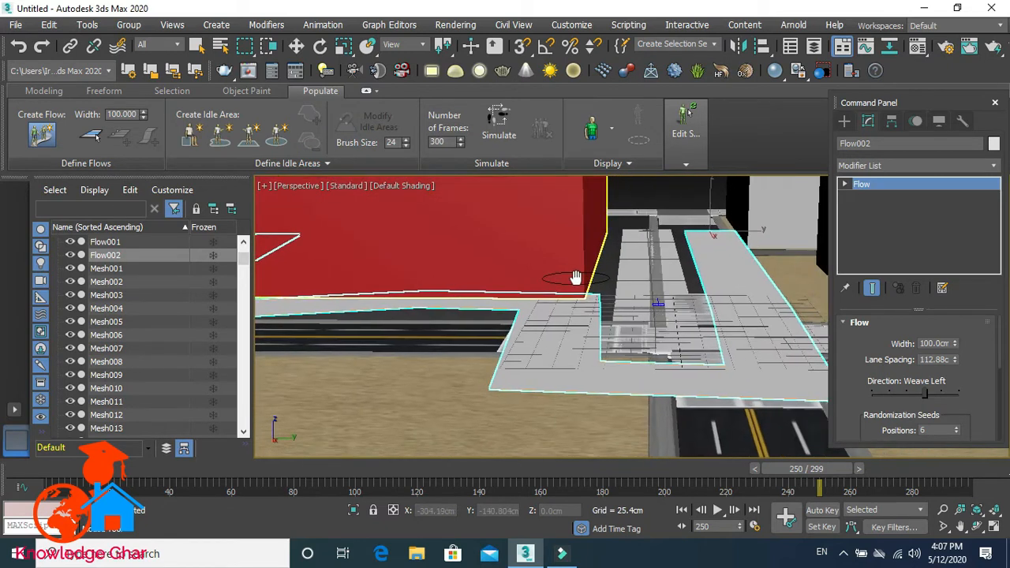
click(191, 138)
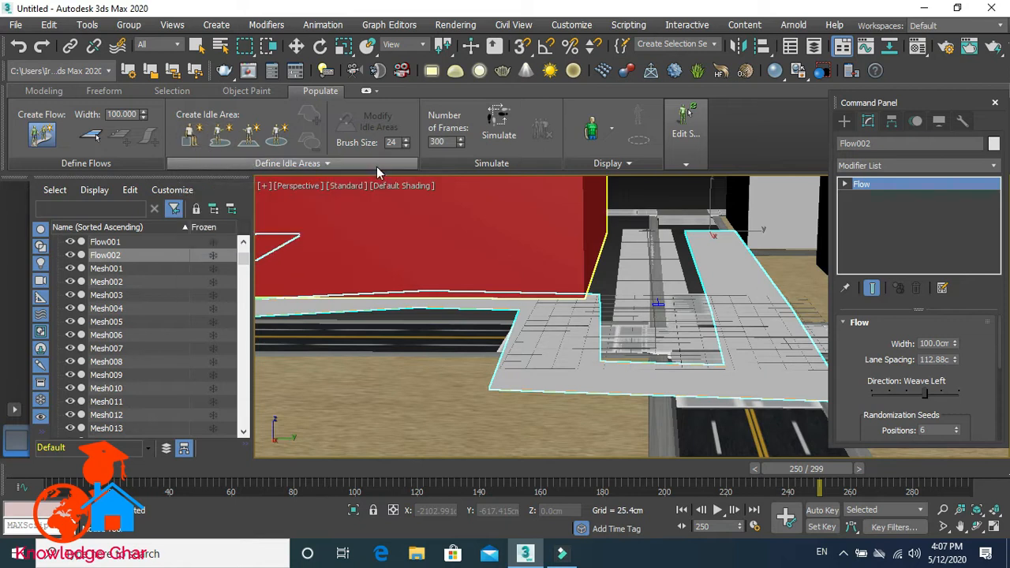
click(493, 134)
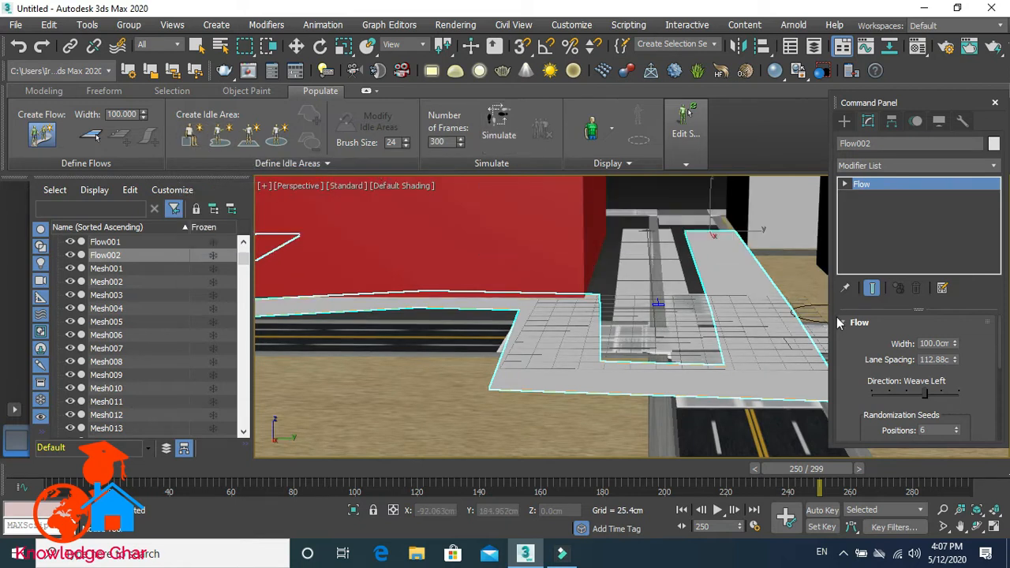
- Set the second flow's randomization seeds to 10 for positions and 5 for gender
drag(1002, 352, 1003, 363)
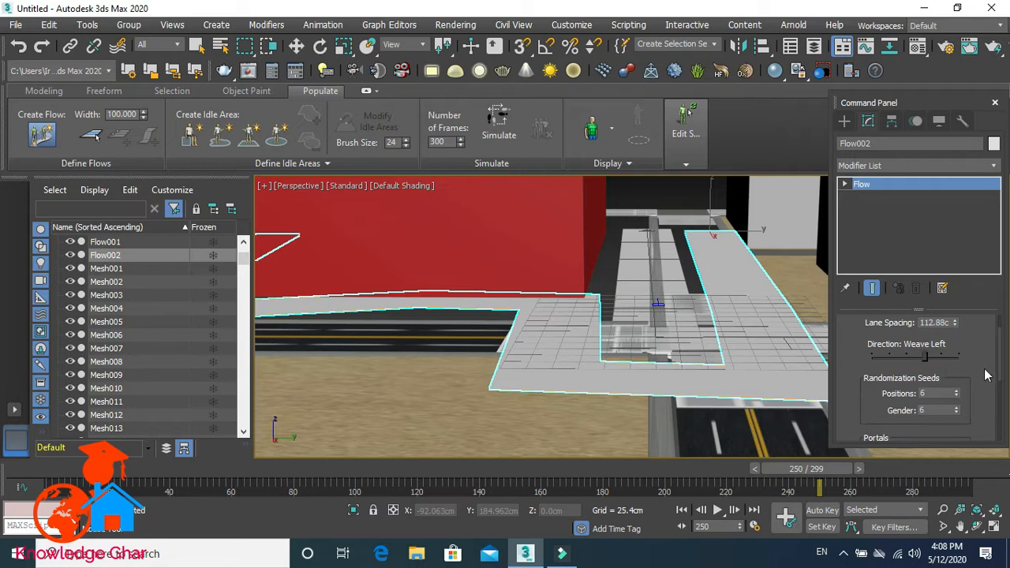
scroll(998, 370, down, 1)
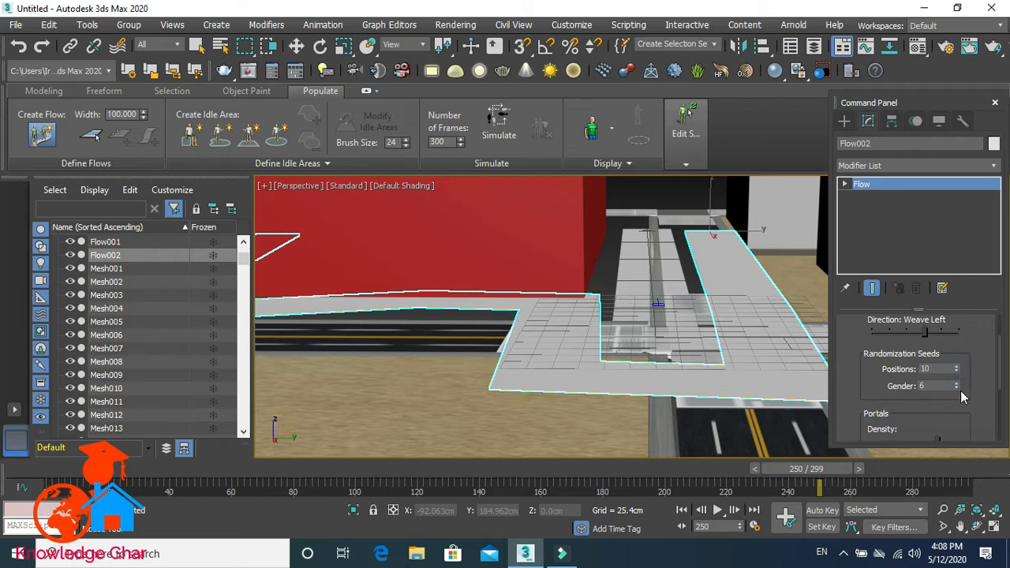
click(956, 389)
- Adjust the second flow's portal settings to maximum density, a speed closer to Fast, more running and slightly more females
scroll(1000, 398, down, 2)
scroll(1001, 403, down, 1)
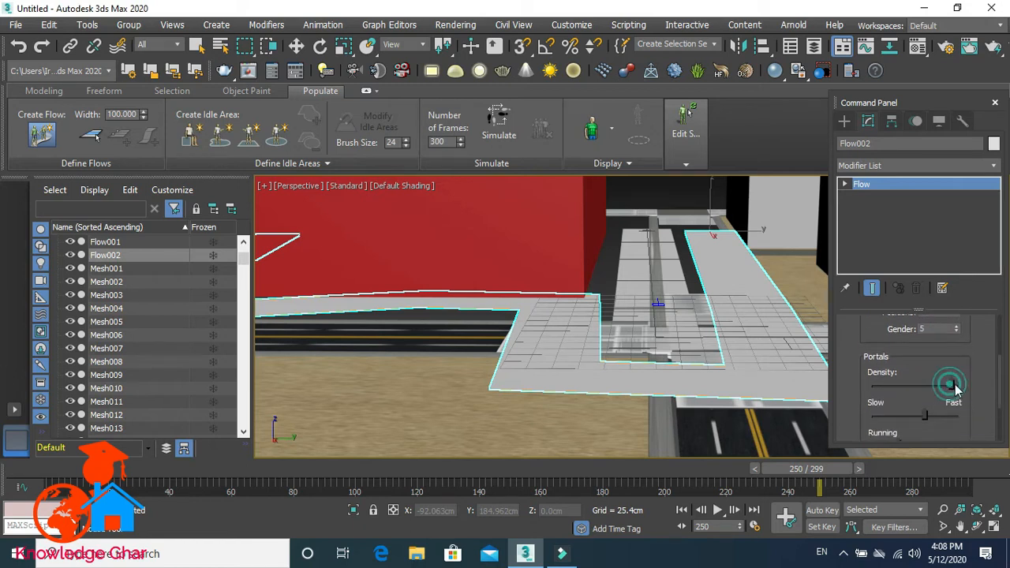
drag(998, 382, 998, 397)
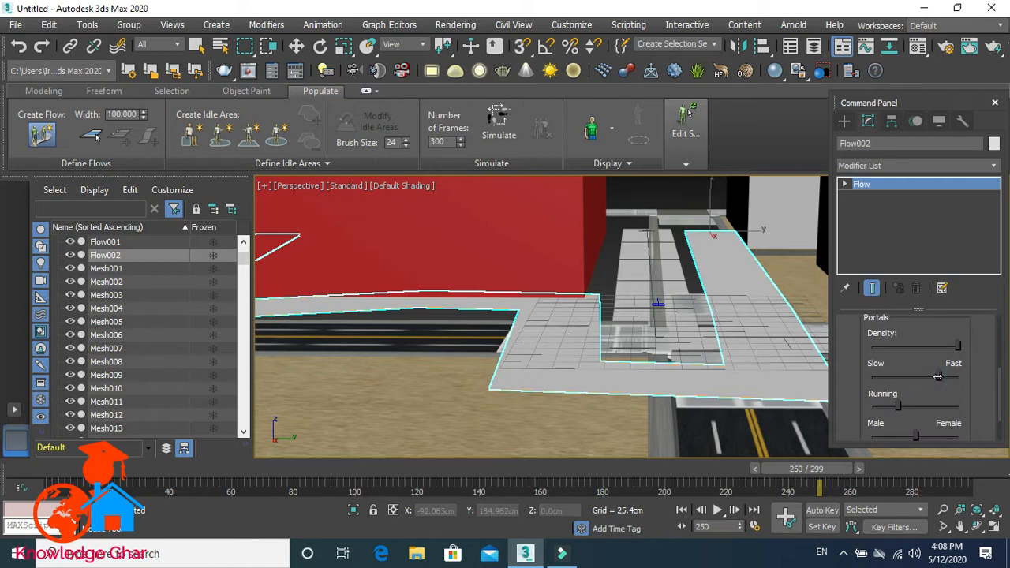
scroll(1002, 404, down, 2)
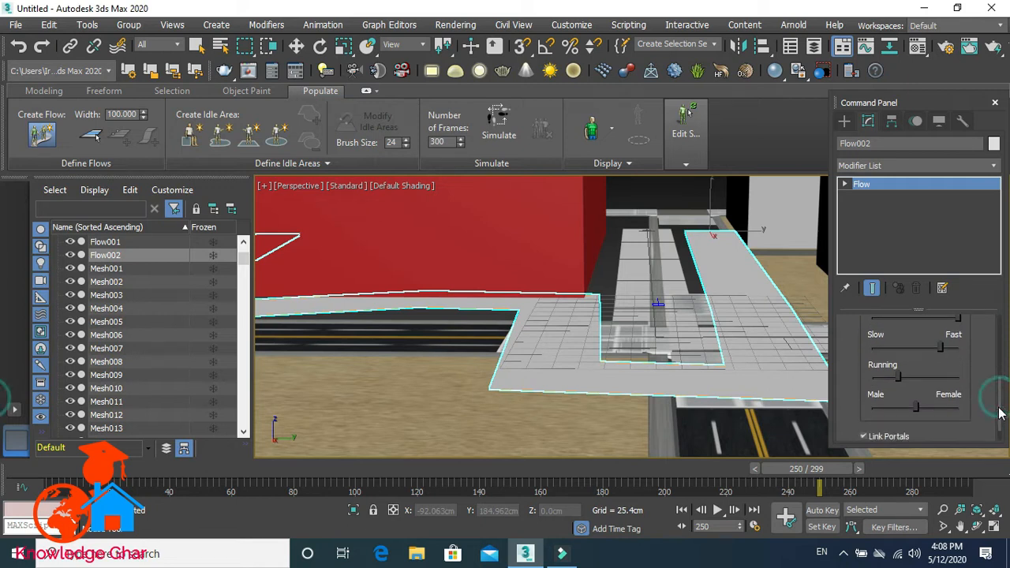
click(900, 376)
drag(911, 377, 913, 375)
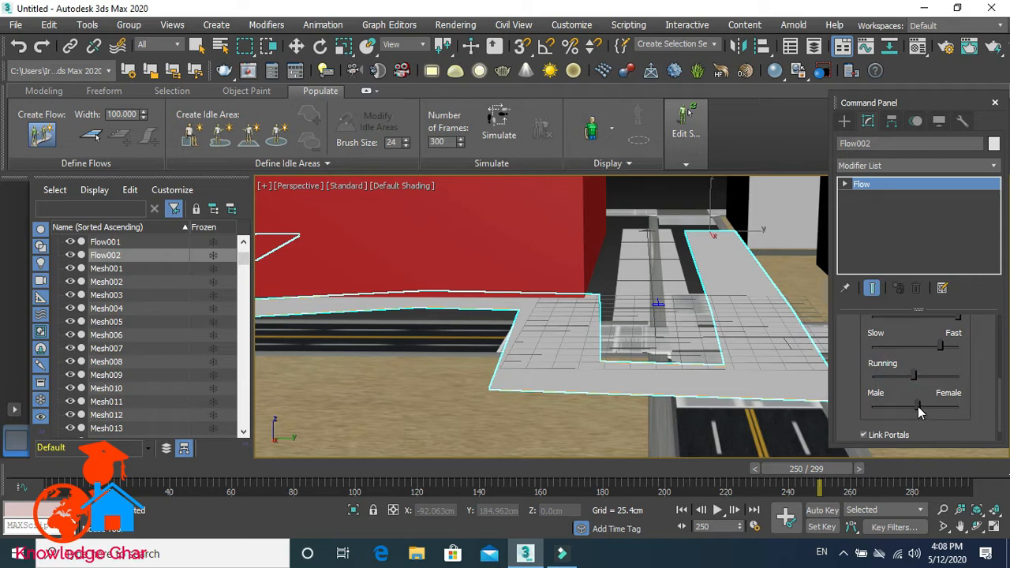
- Widen the second flow to 112.683 and set its lane spacing to 110 cm
scroll(1002, 410, up, 15)
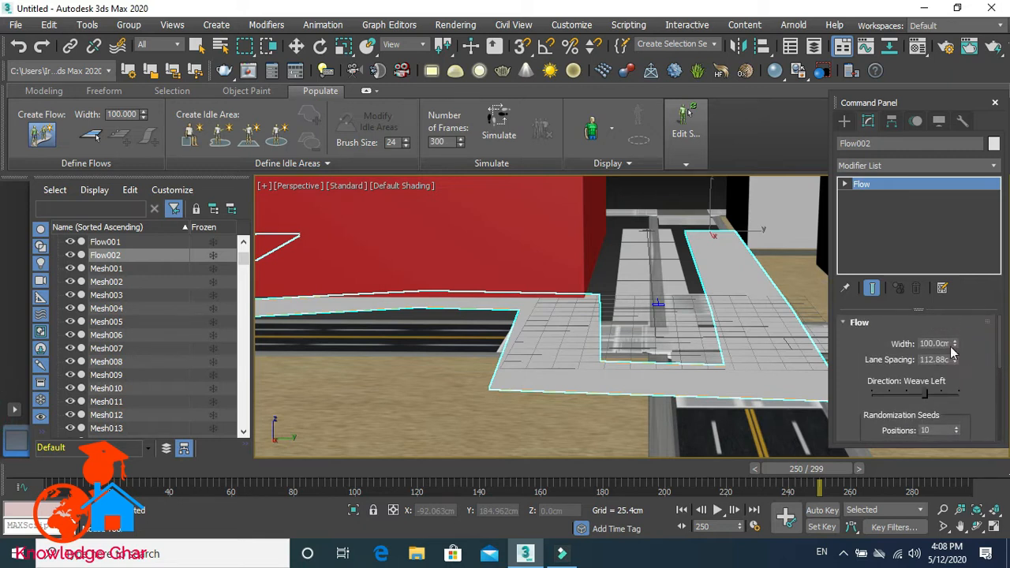
drag(954, 344, 955, 342)
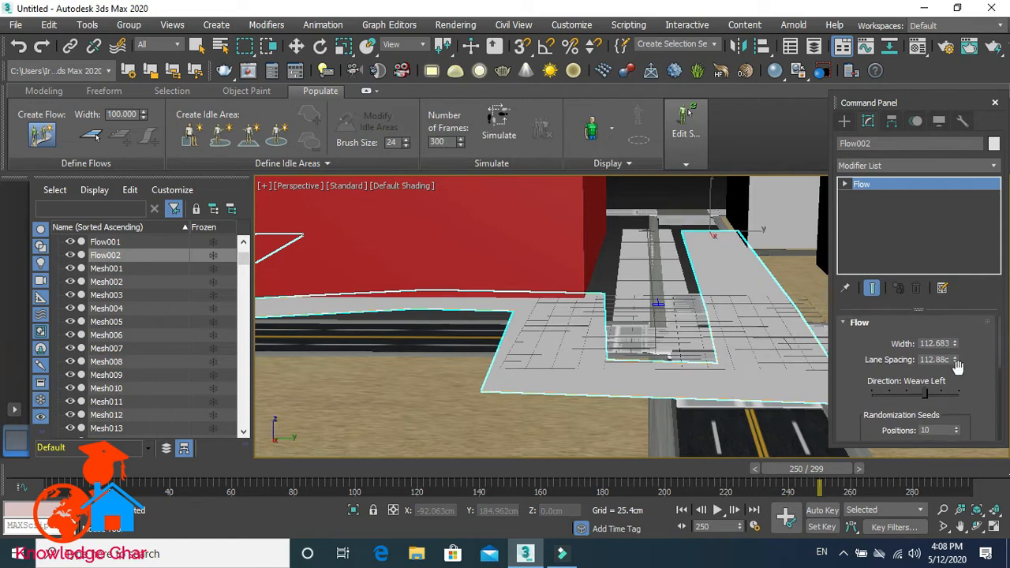
drag(955, 361, 956, 361)
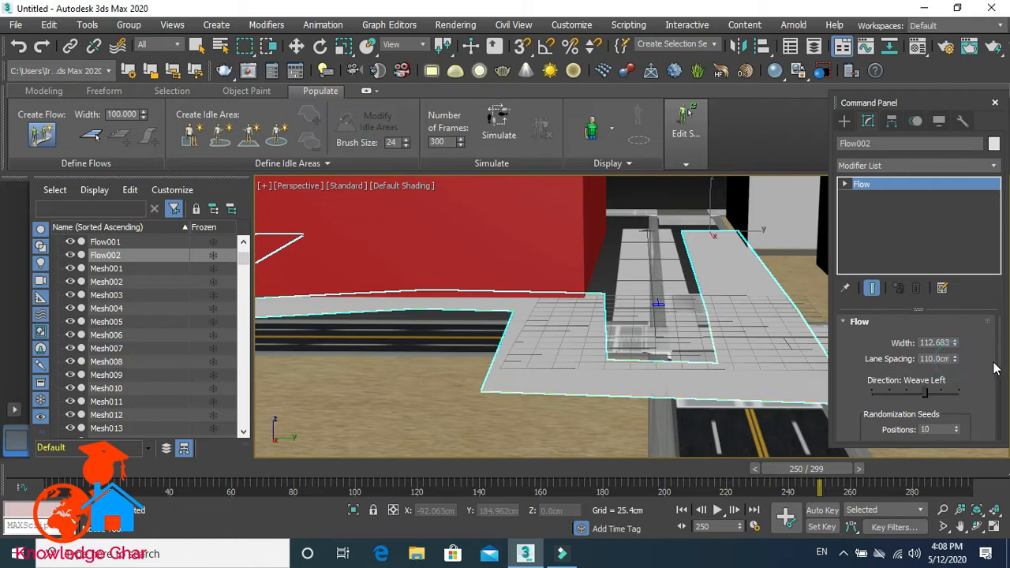
- Review the flow's Portal 2 settings and the available skin display styles for the simulated people
drag(999, 366, 997, 442)
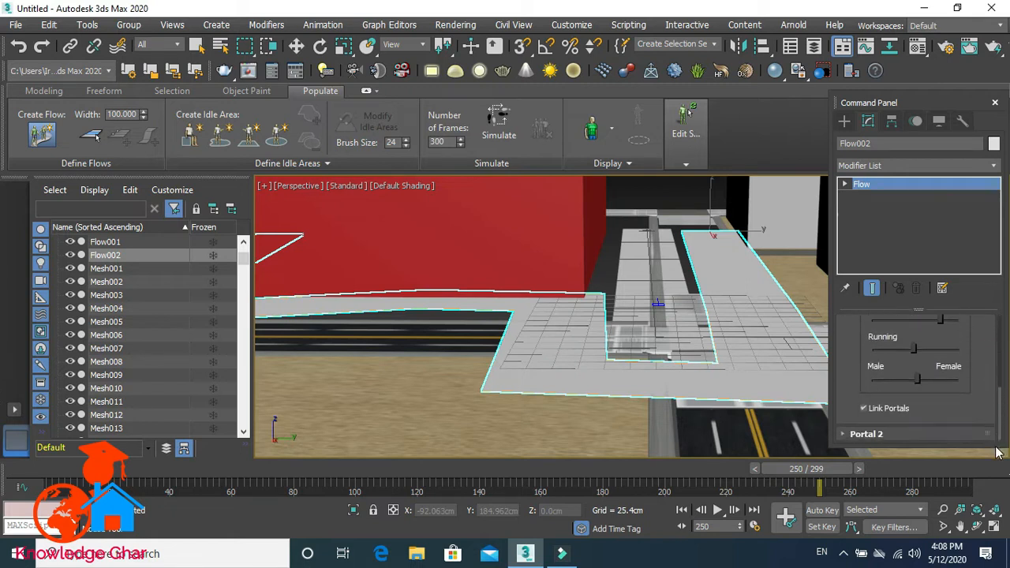
click(849, 436)
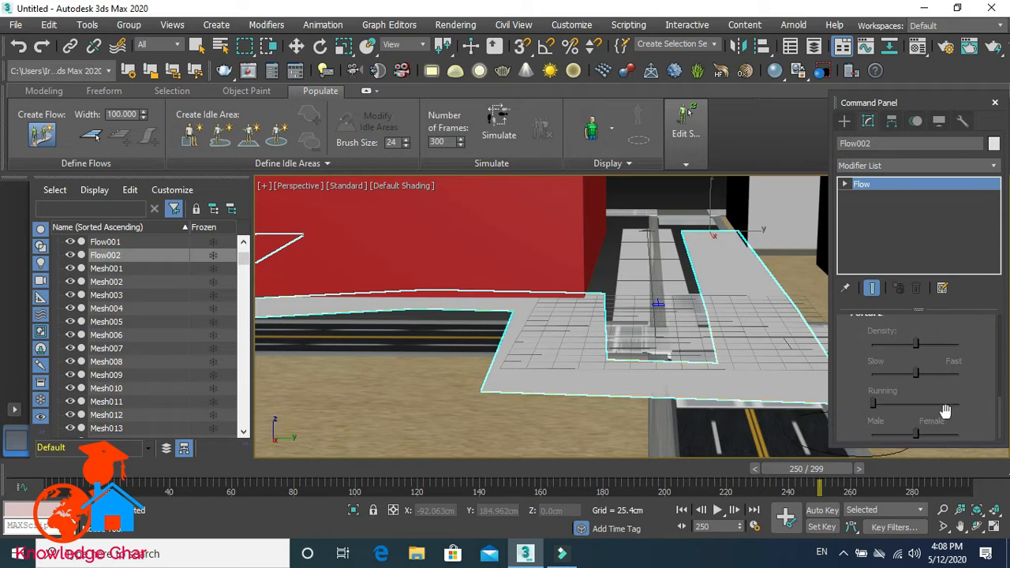
drag(998, 416, 1001, 330)
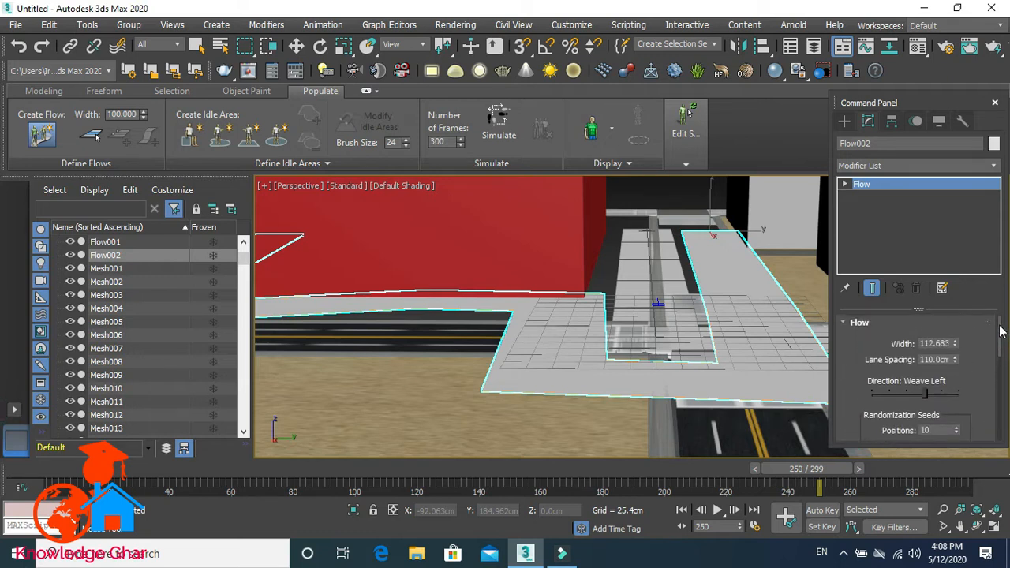
click(613, 136)
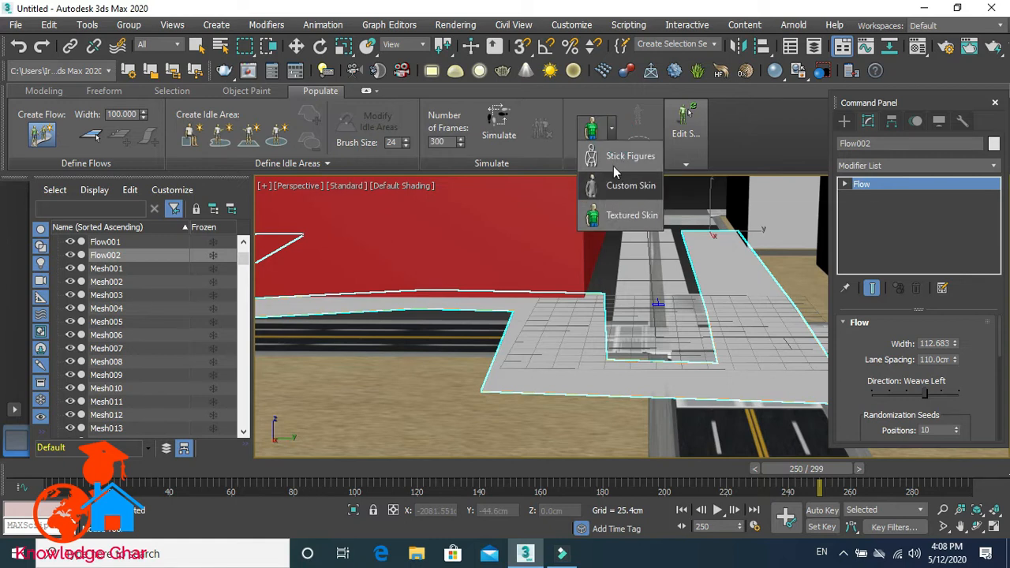
click(614, 131)
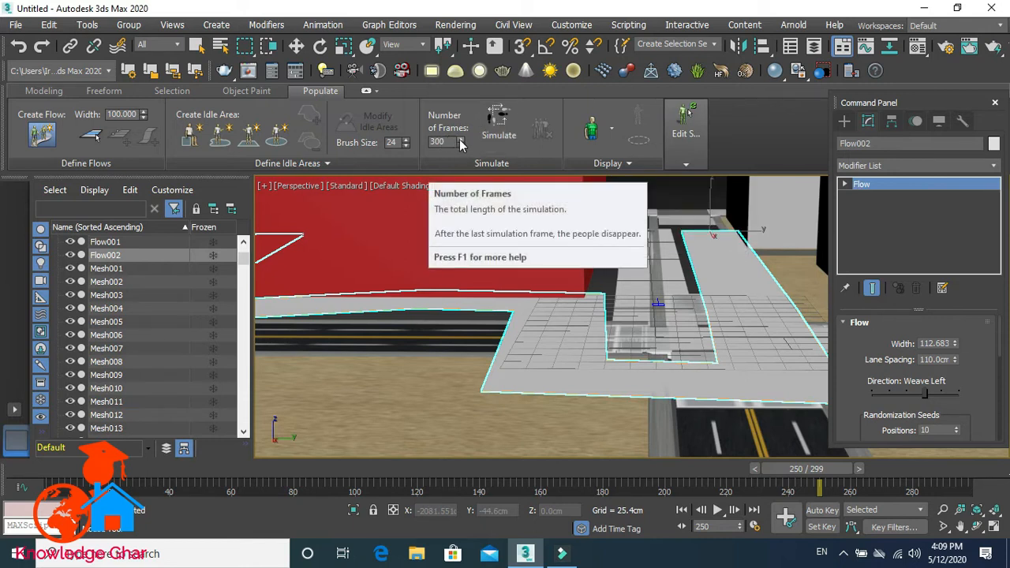
- Set the simulation length to 500 frames and simulate the crowd
drag(452, 142, 432, 149)
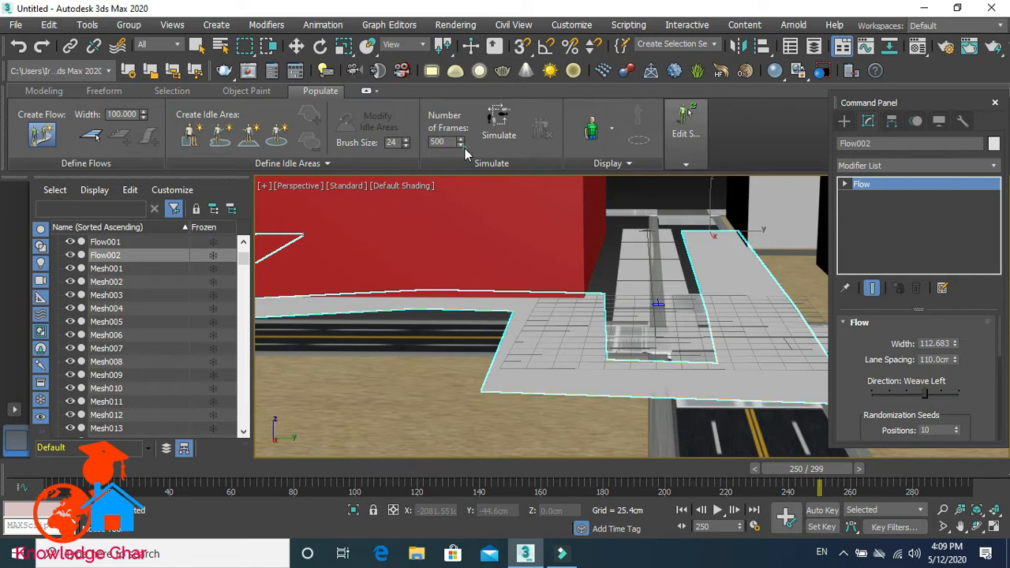
click(497, 118)
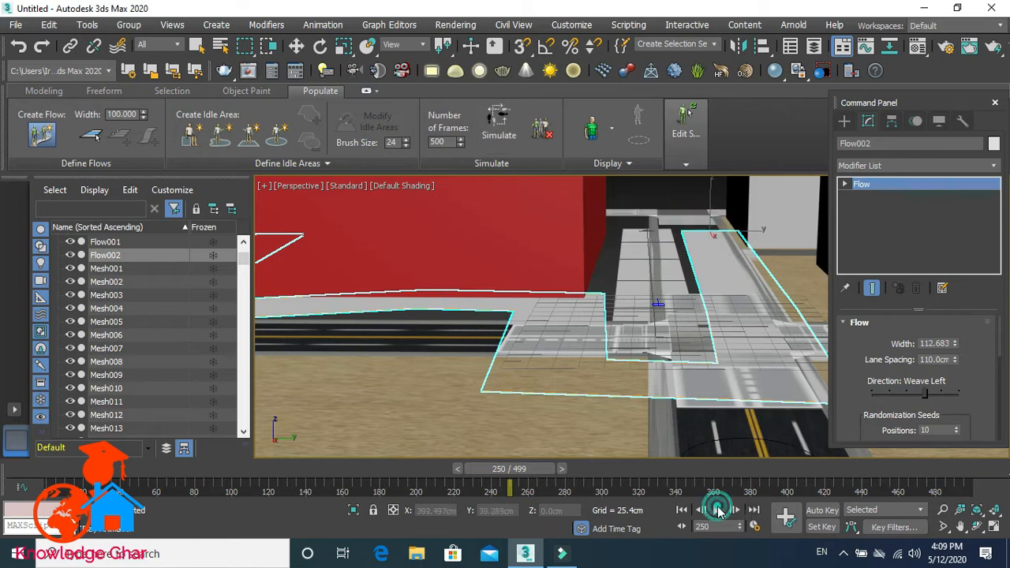
- Play the crowd animation and examine the people walking along both flows around the intersection and buildings
click(717, 510)
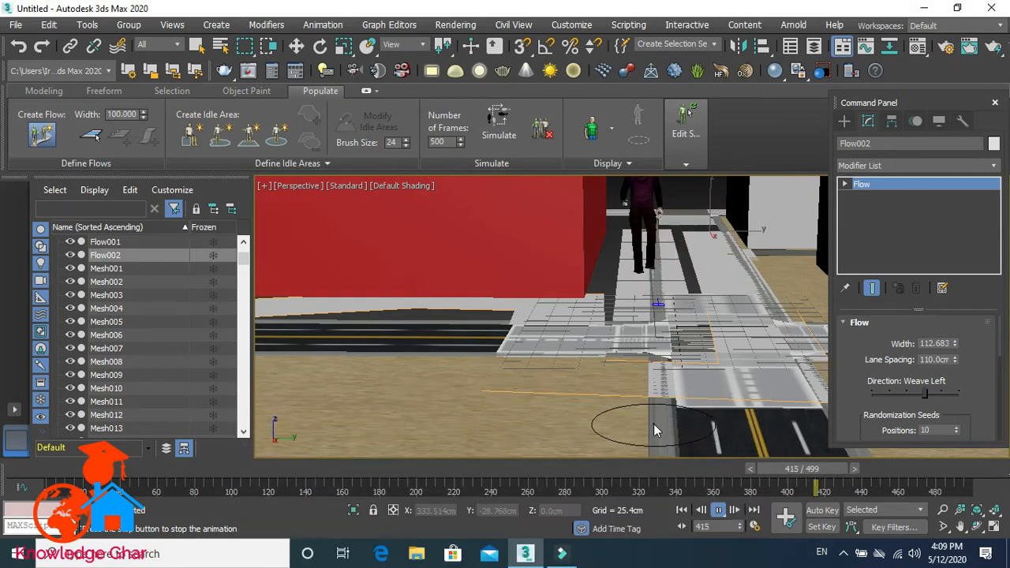
scroll(653, 426, down, 3)
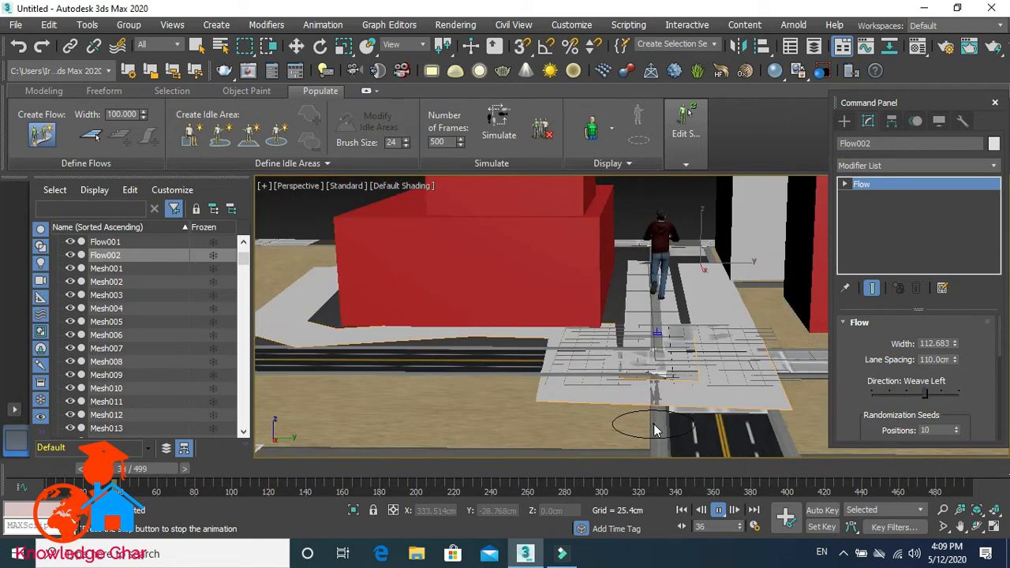
scroll(631, 426, down, 2)
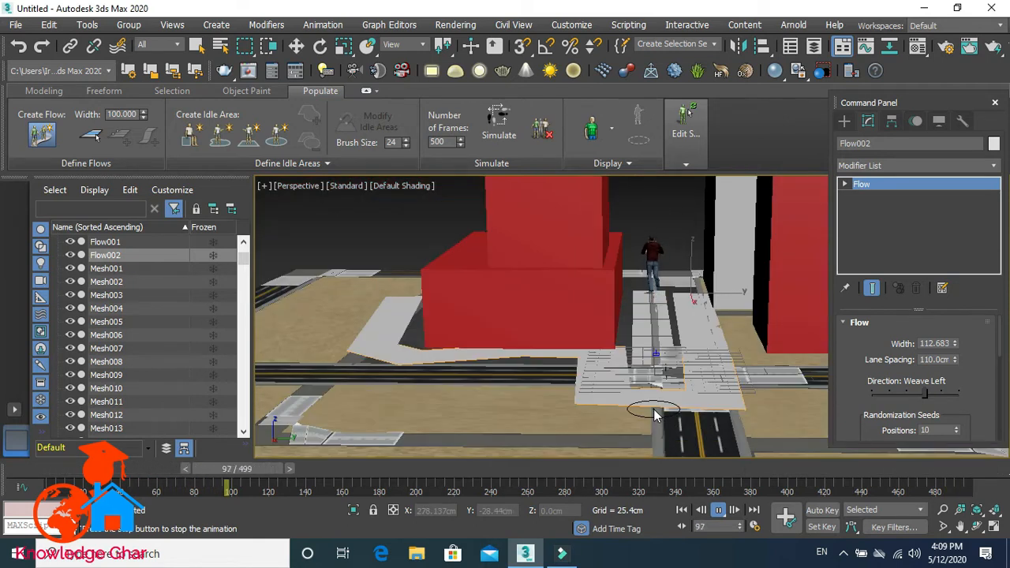
middle_drag(613, 419, 534, 421)
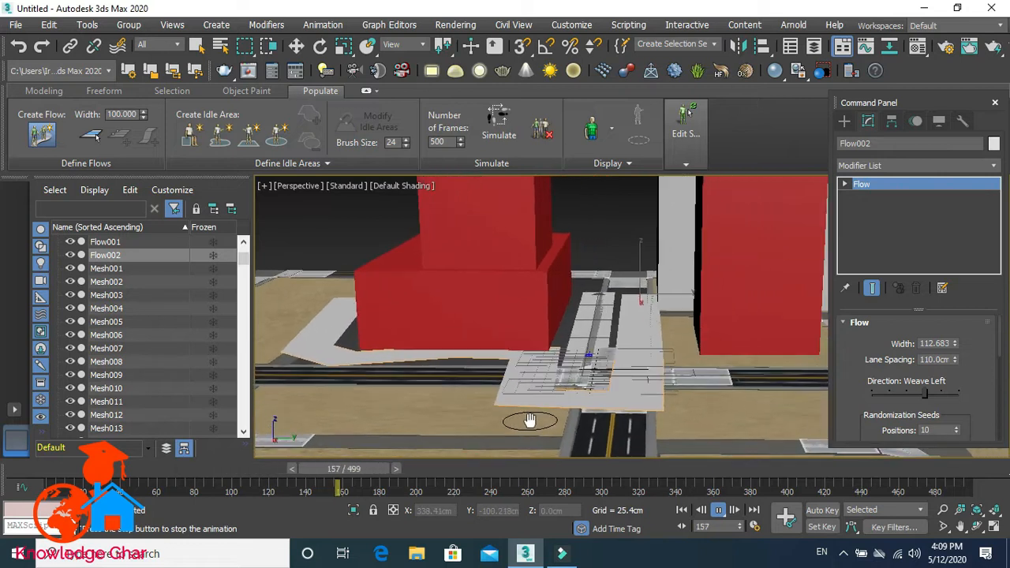
scroll(528, 424, down, 2)
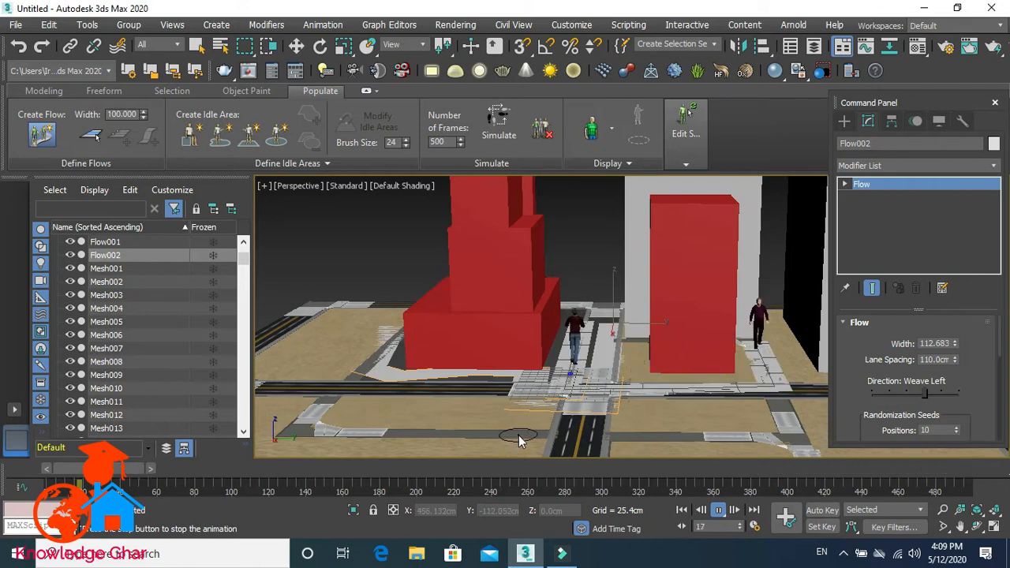
scroll(518, 435, up, 2)
middle_drag(519, 434, 435, 440)
scroll(454, 436, up, 2)
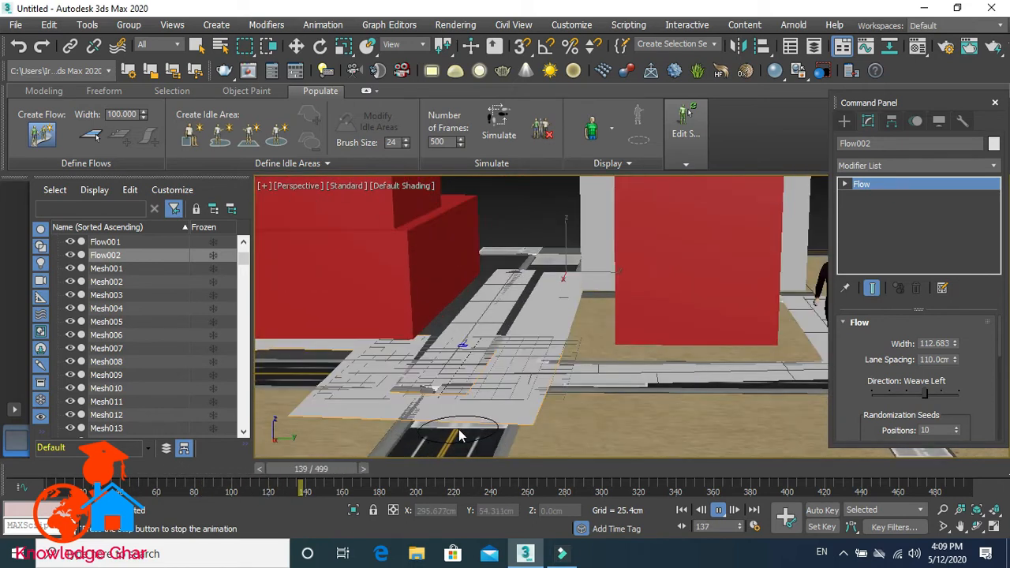
middle_drag(518, 421, 400, 429)
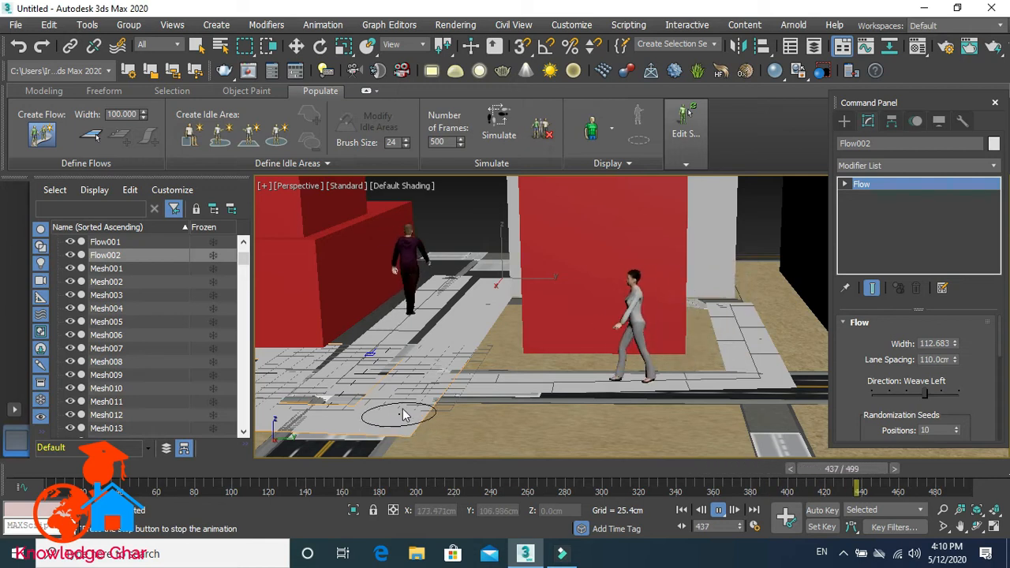
- Stop the crowd animation and place a Populate seat on the sand at the red building's corner beside the intersection
alt+middle_drag(427, 410, 600, 407)
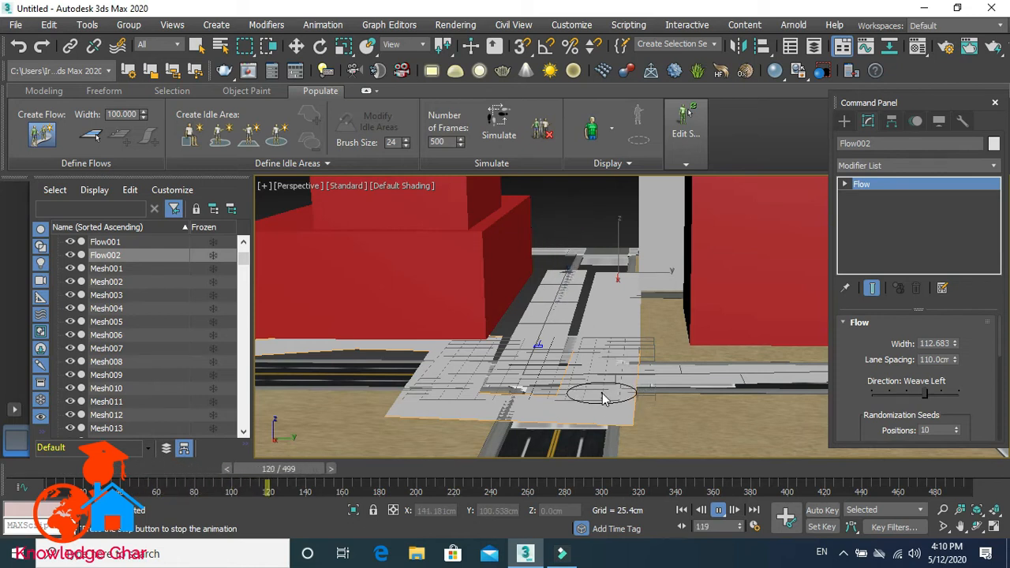
click(718, 509)
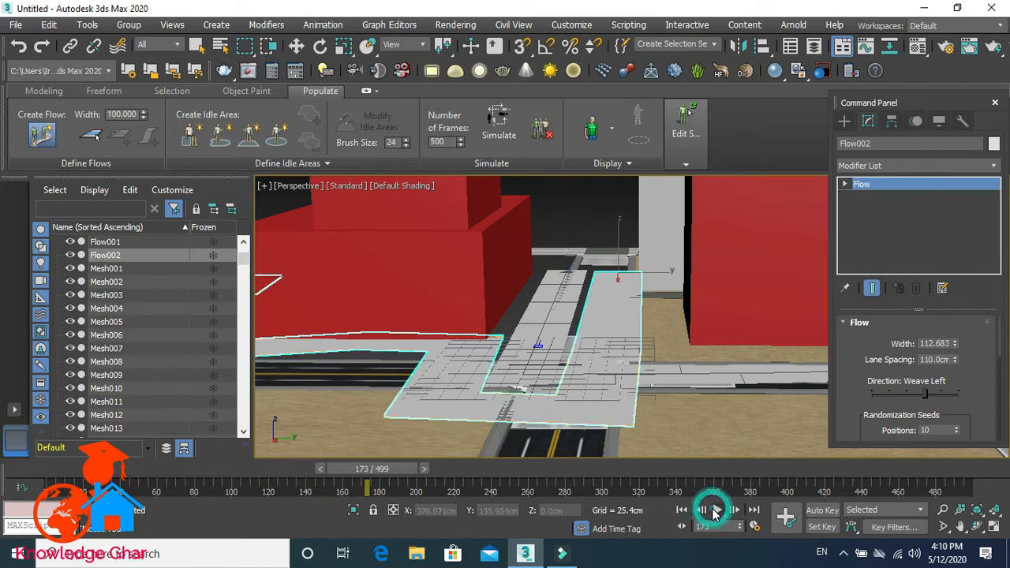
click(194, 142)
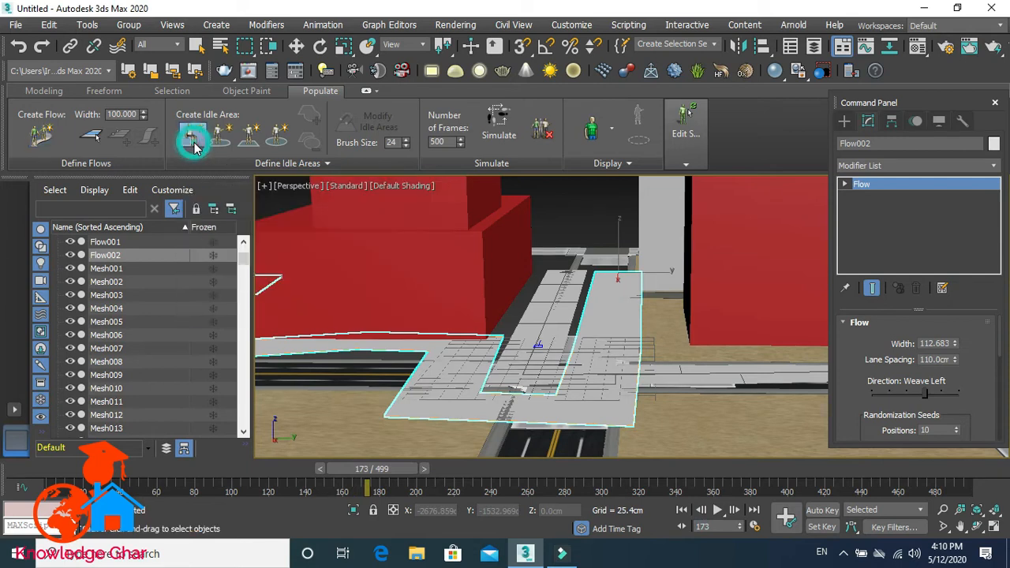
click(676, 353)
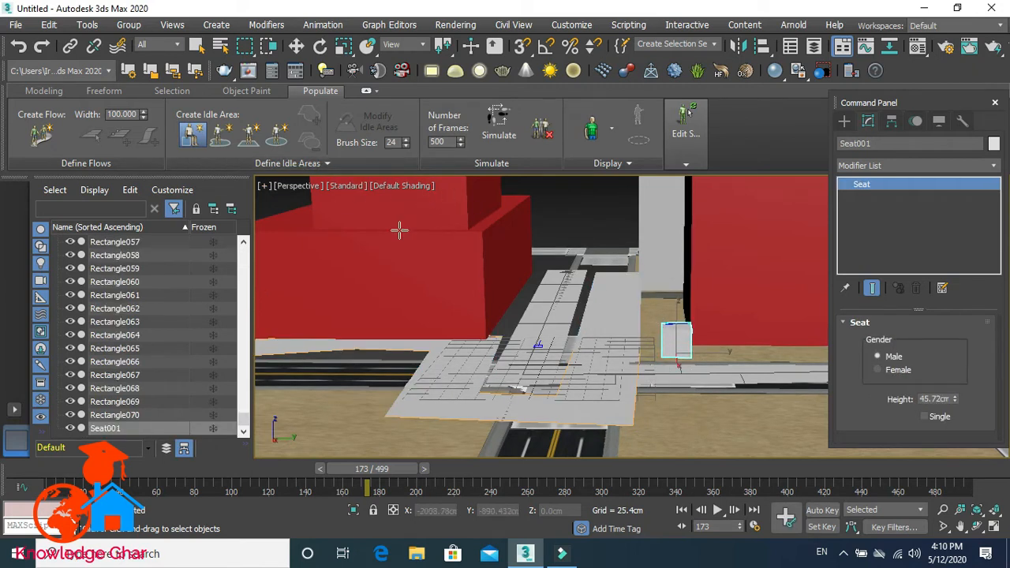
- Simulate the crowd with the new seat and play the animation to examine the seated man among the walking people
click(508, 136)
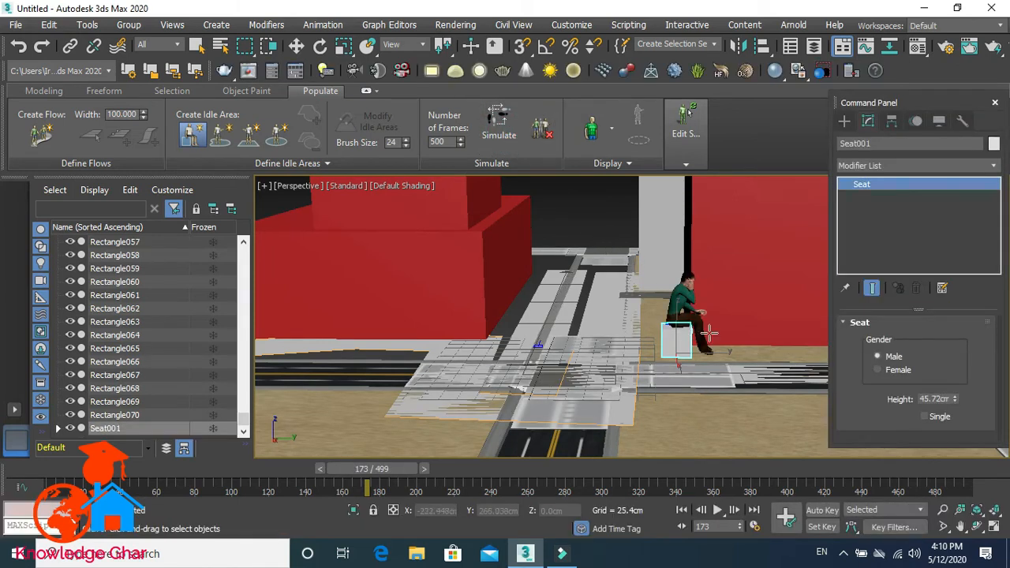
middle_drag(723, 335, 628, 310)
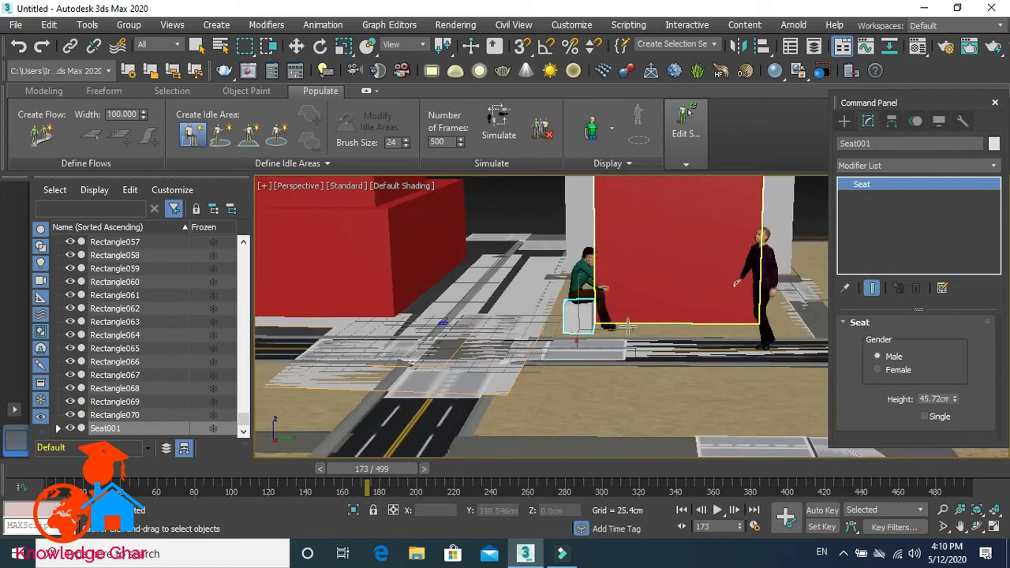
click(715, 510)
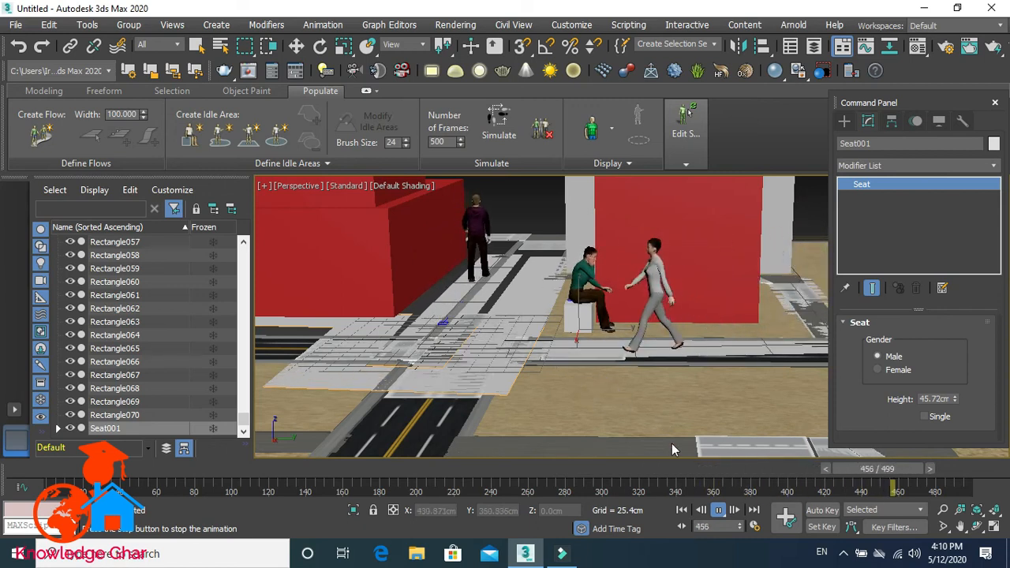
click(718, 511)
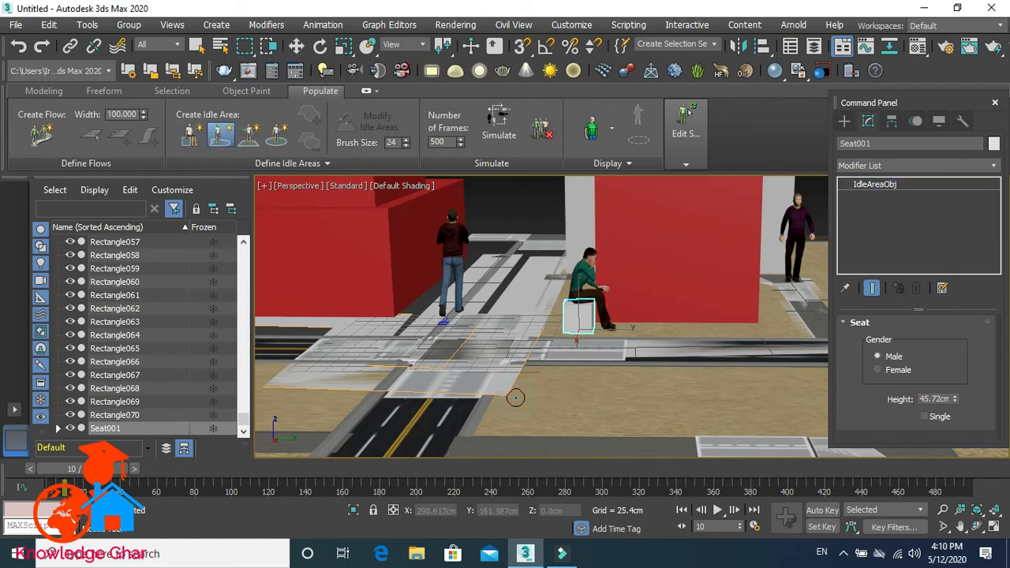
- Draw two freeform idle areas on the sand in front of the red building and a circular one across the foreground road
click(621, 369)
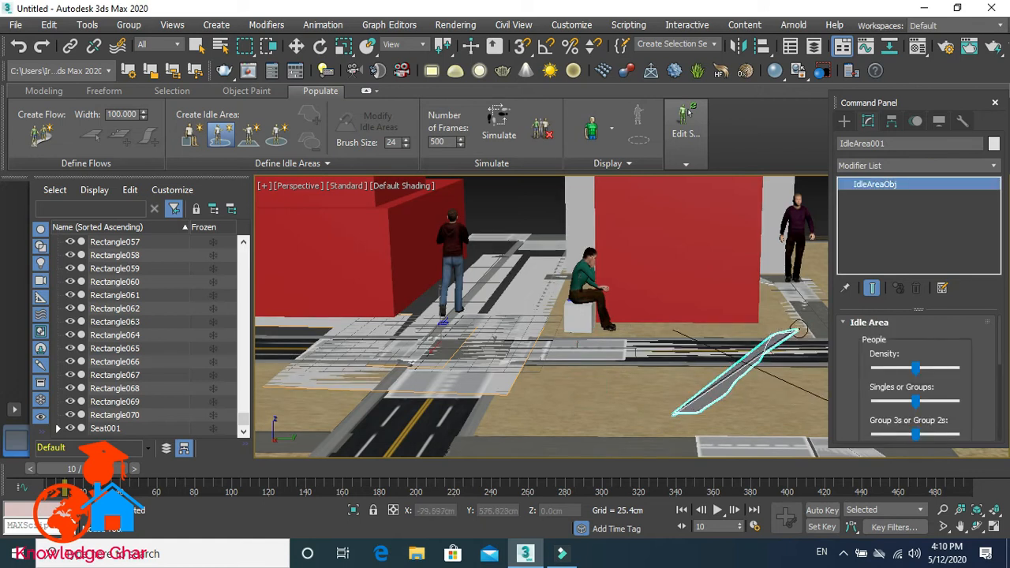
drag(825, 372, 861, 407)
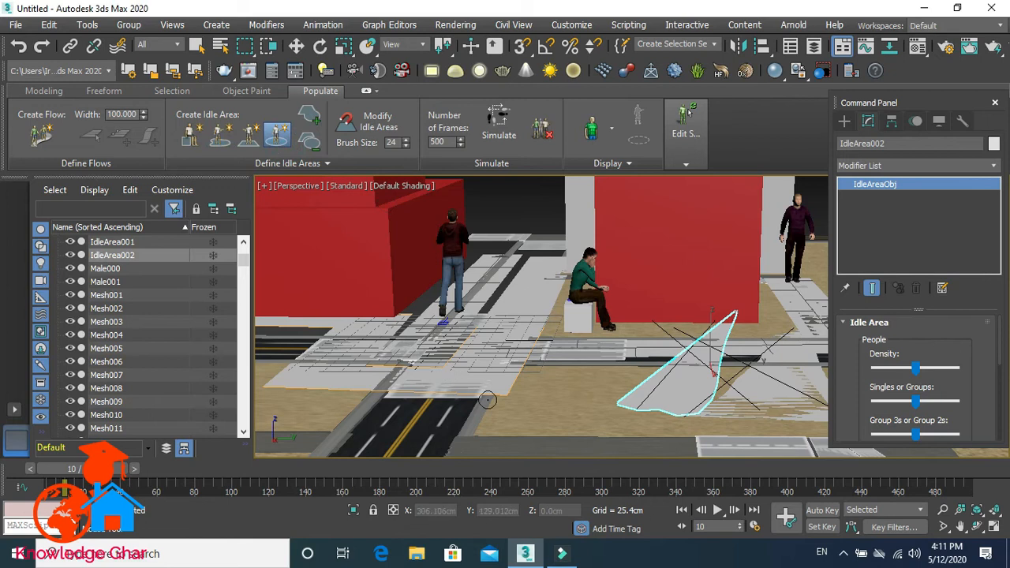
drag(506, 415, 606, 362)
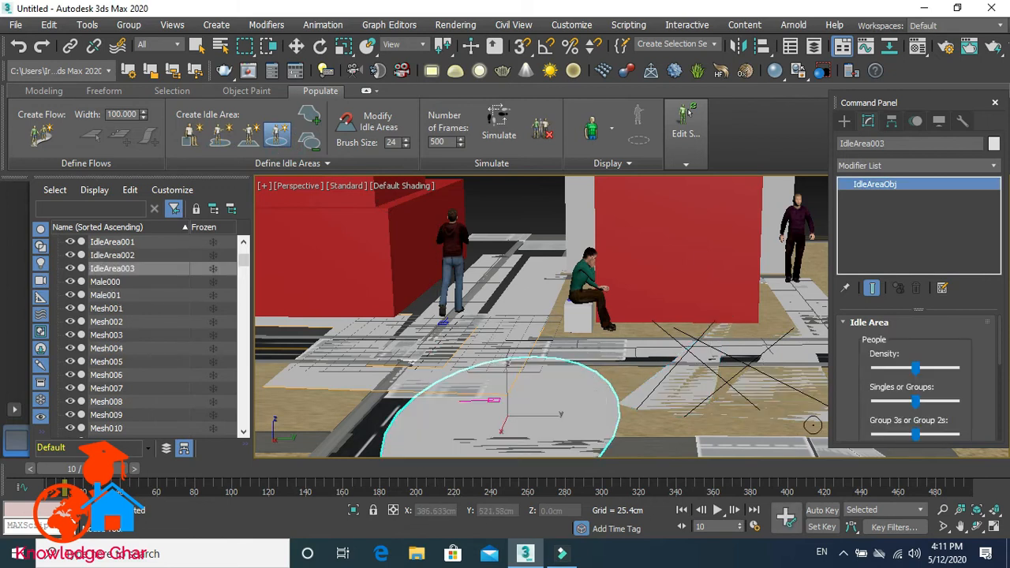
- Simulate the crowd with the idle areas and play the animation to examine the standing, seated and walking people
click(501, 134)
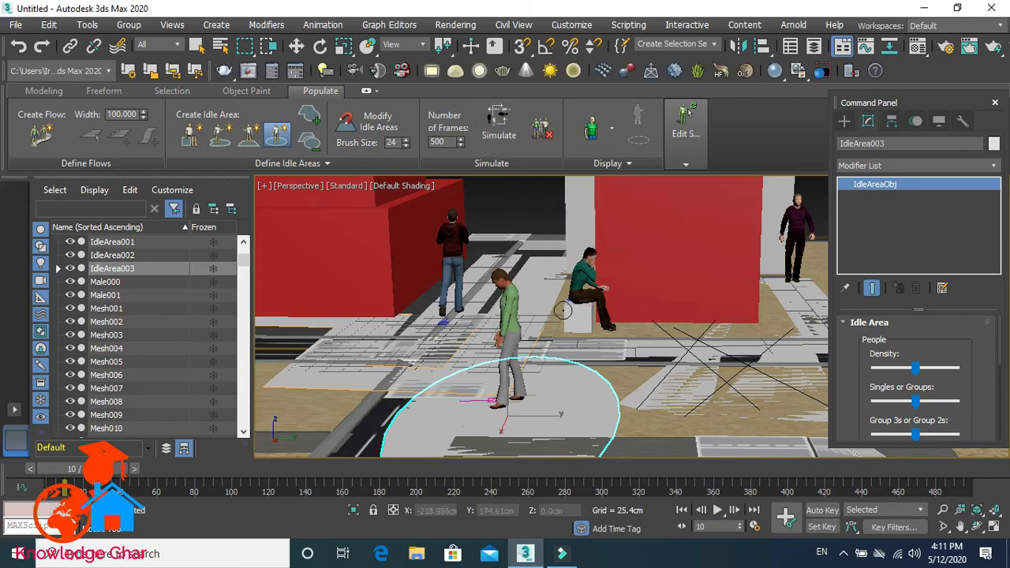
click(718, 511)
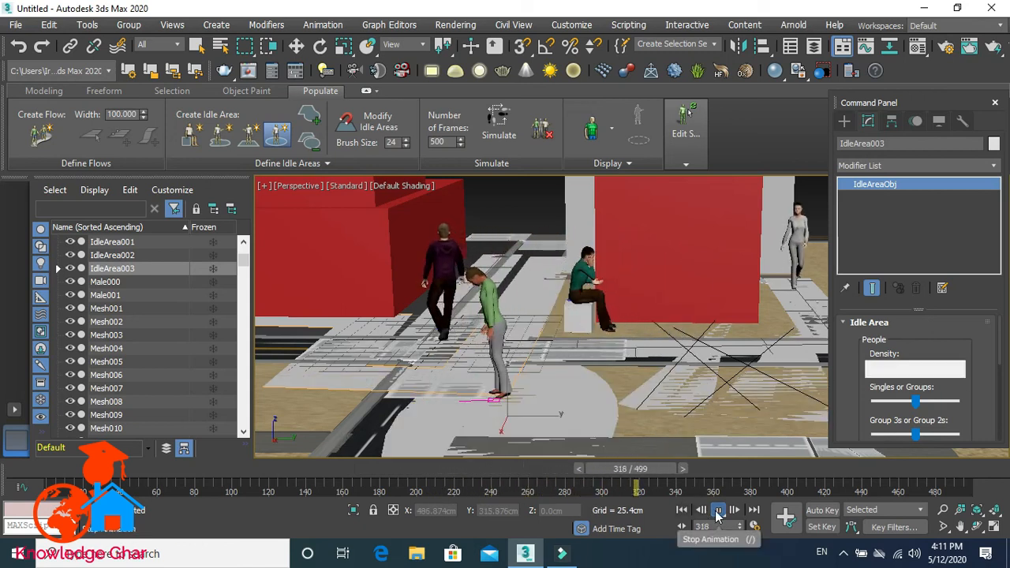
click(717, 512)
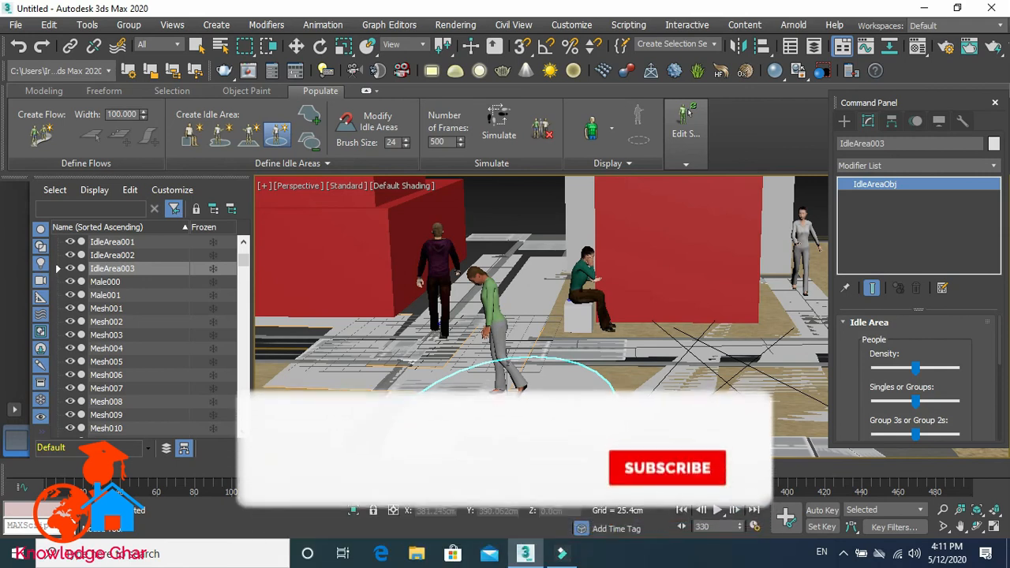